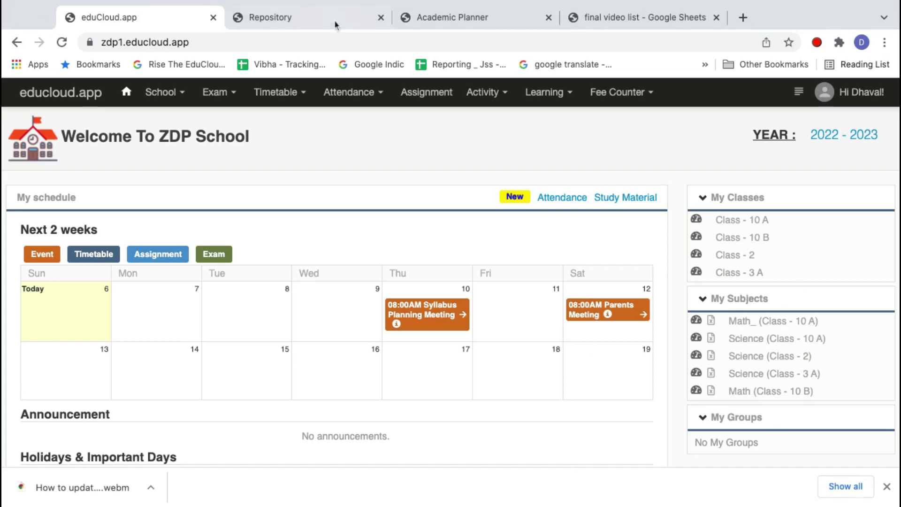
Flip between the school dashboard and Repository tabs, ending on the Grade 10 Math chapters and units.
click(291, 21)
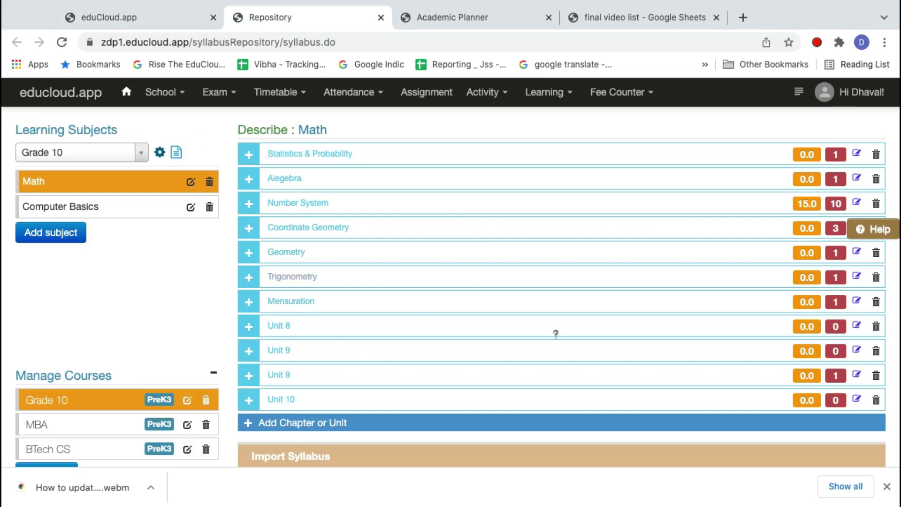
click(162, 21)
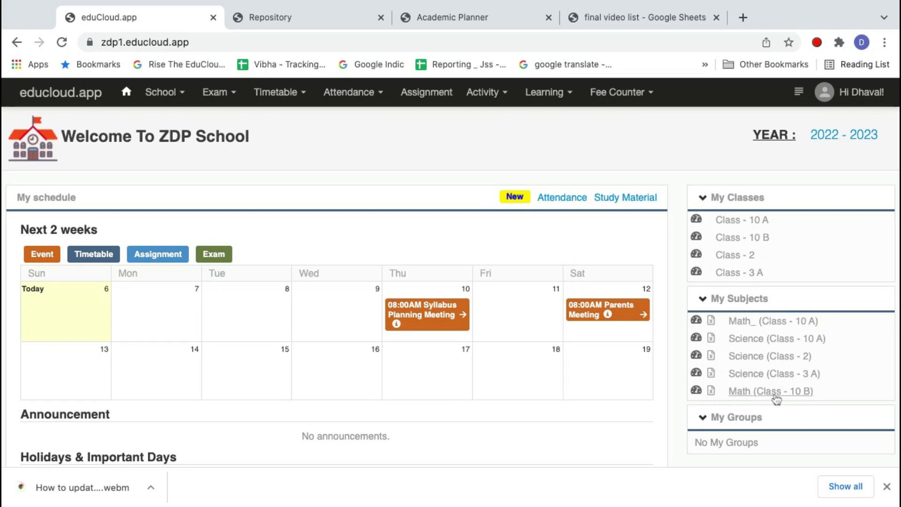
click(328, 20)
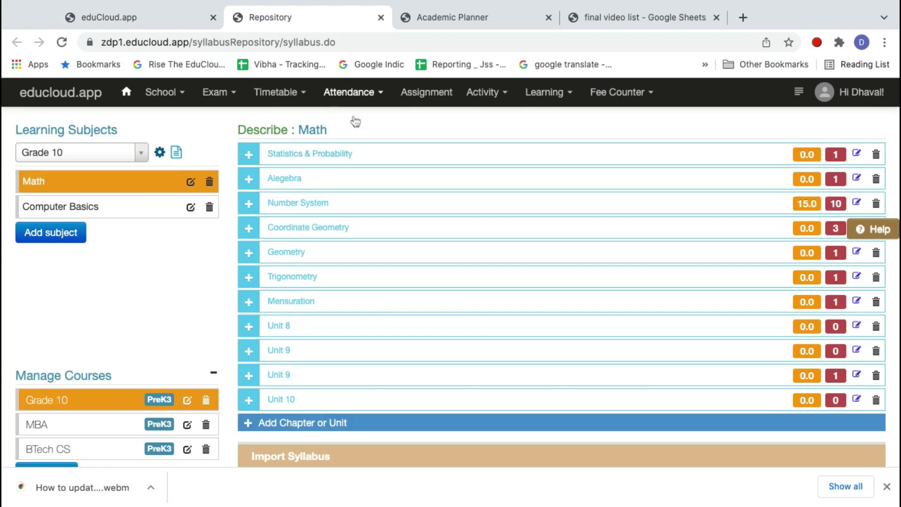
click(156, 24)
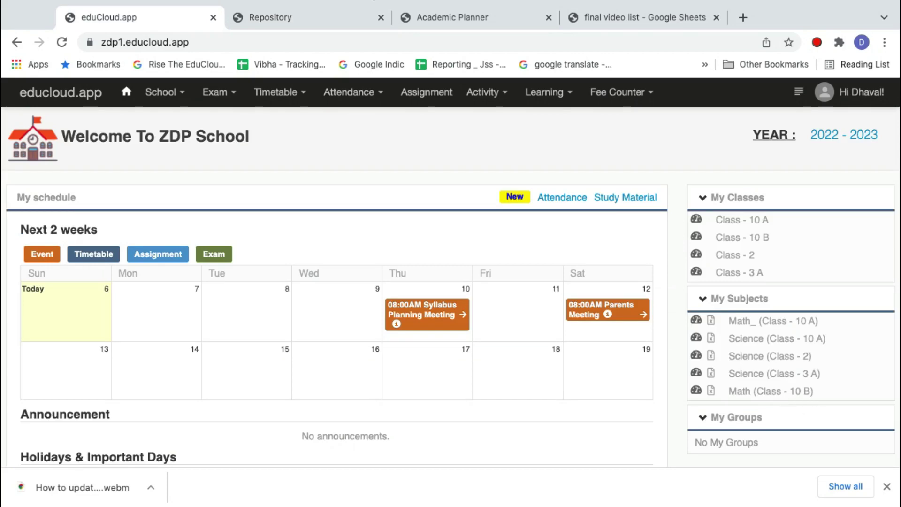
click(338, 23)
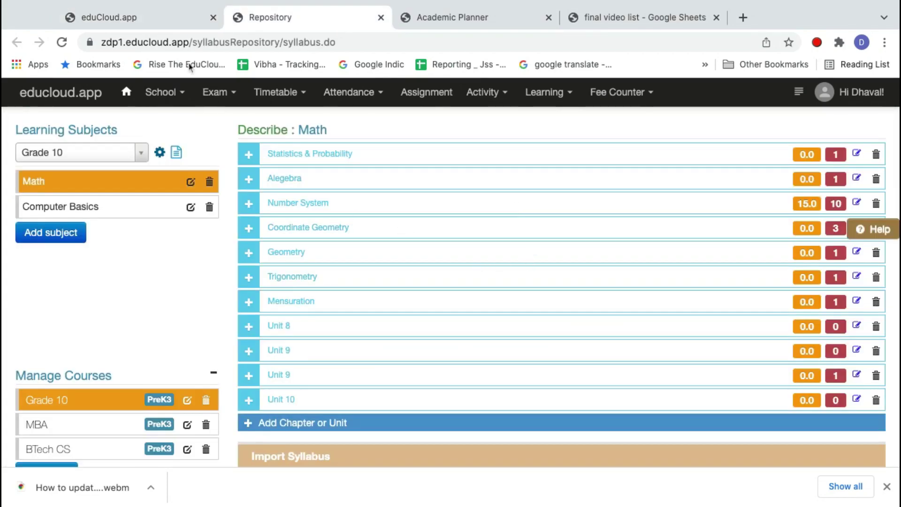
click(159, 23)
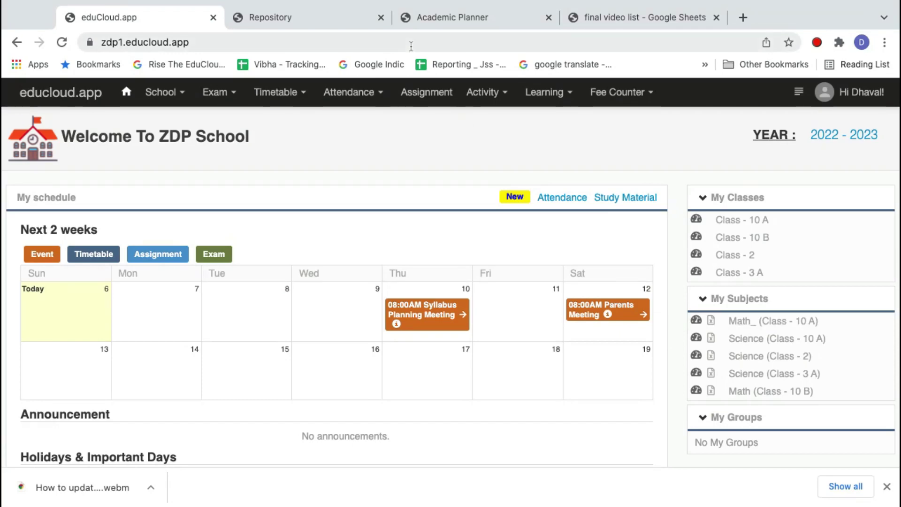
click(282, 18)
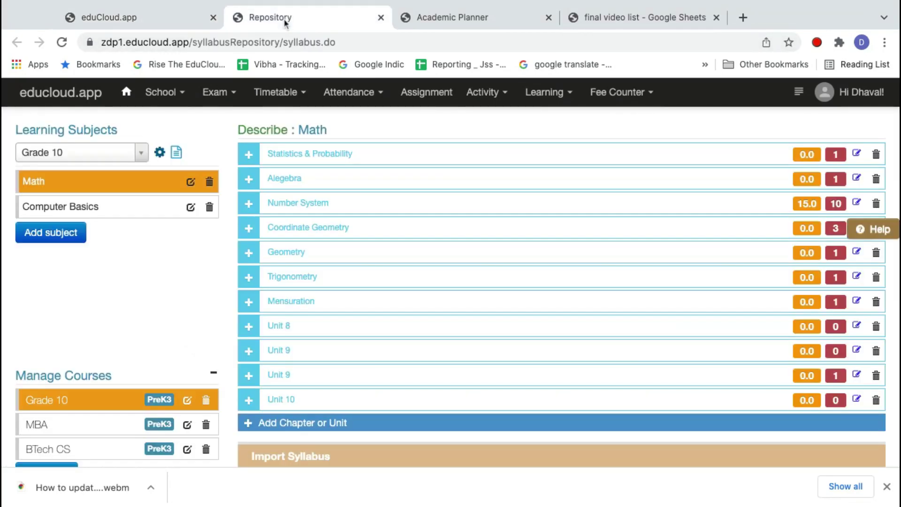
Open Syllabus Mapping and assign the Grade 10 course to Class - 10 A.
click(160, 153)
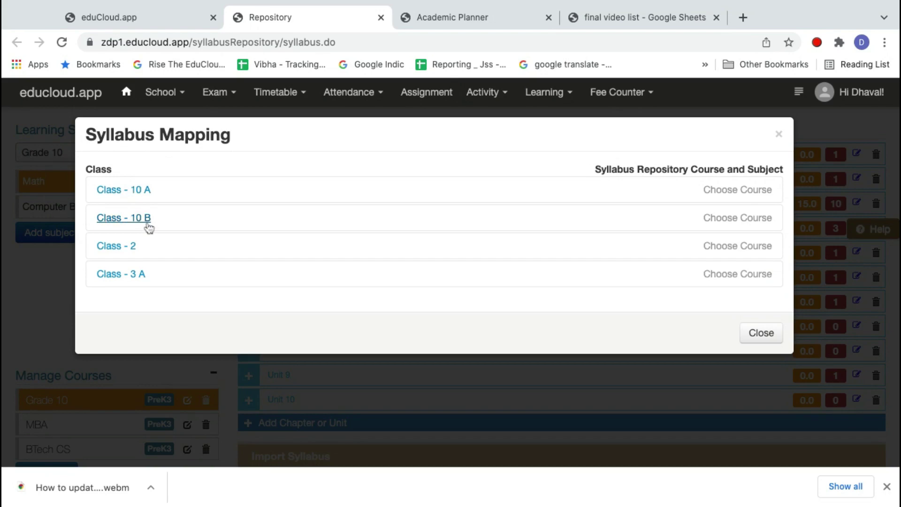
click(719, 192)
click(655, 196)
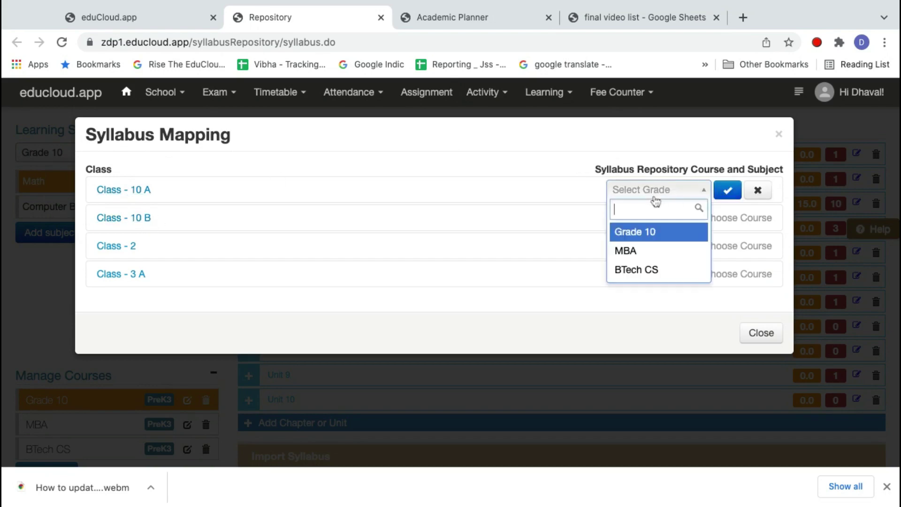
click(647, 232)
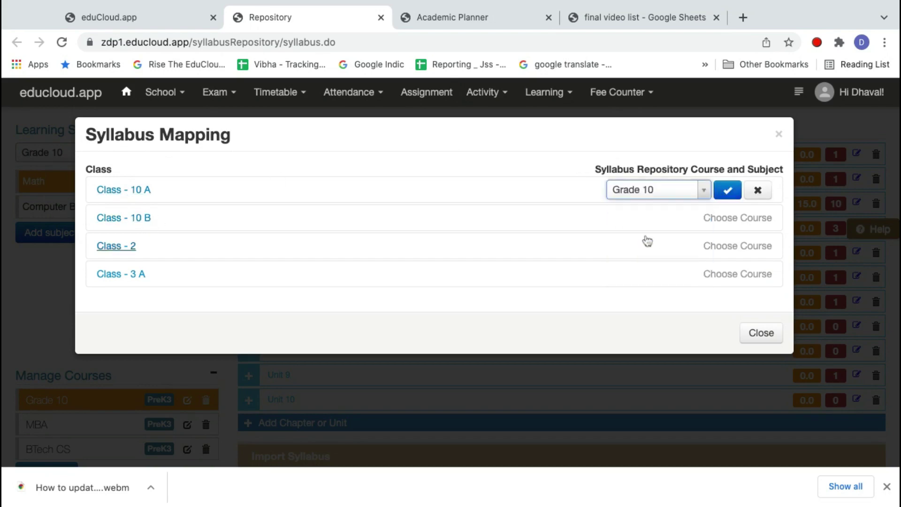
click(727, 191)
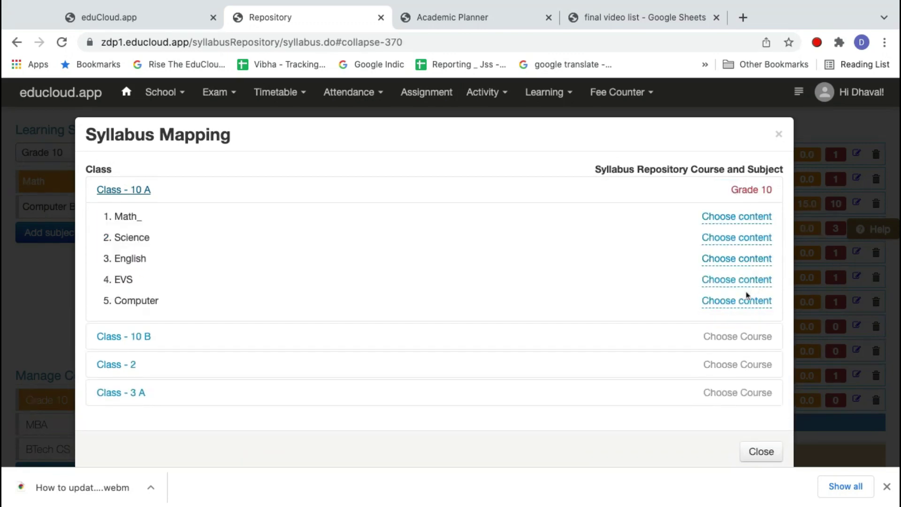
Assign the Grade 10 course to Class - 10 B as well.
scroll(189, 372, down, 2)
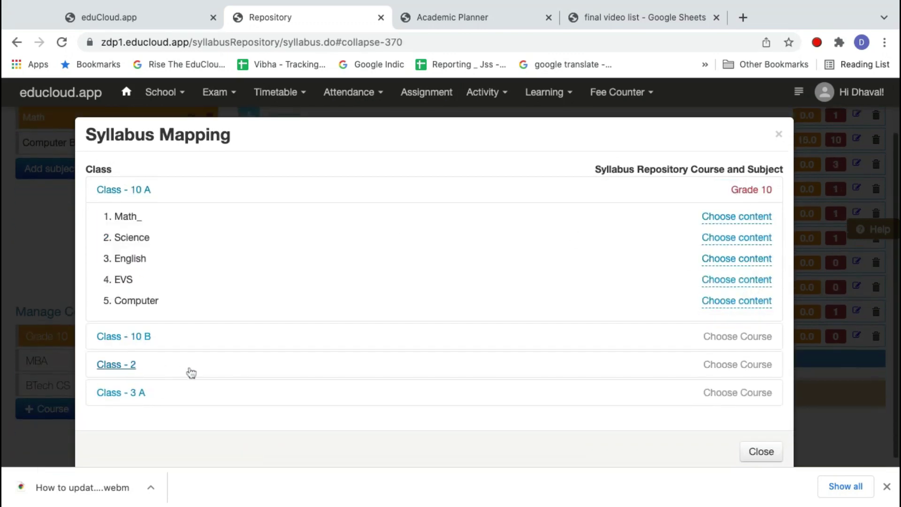
click(734, 342)
click(667, 343)
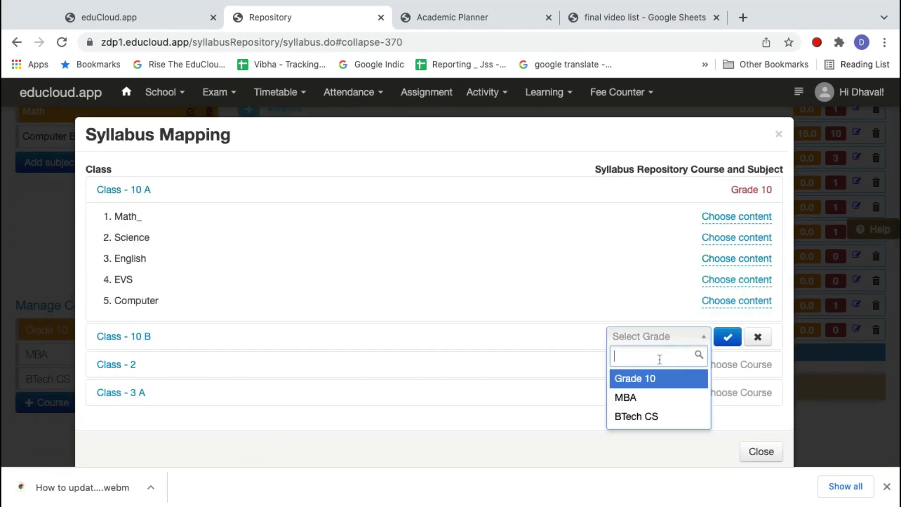
click(645, 388)
click(732, 342)
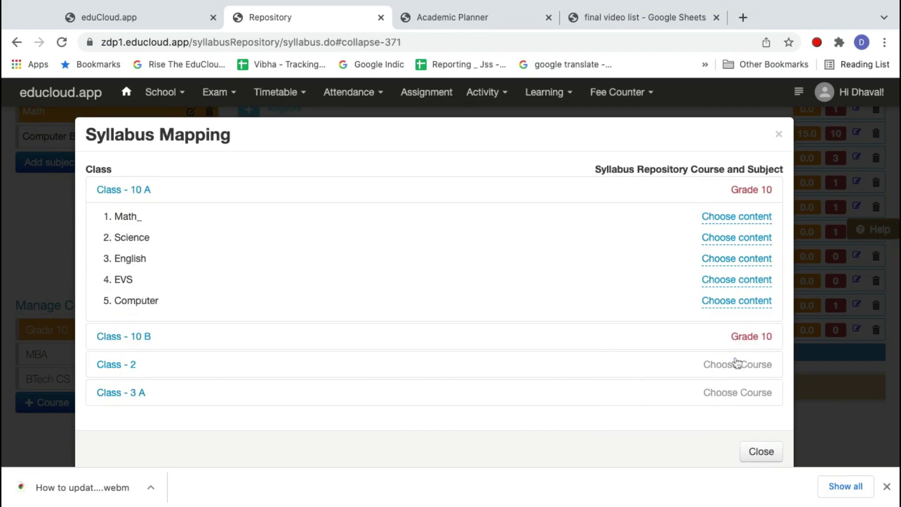
click(126, 192)
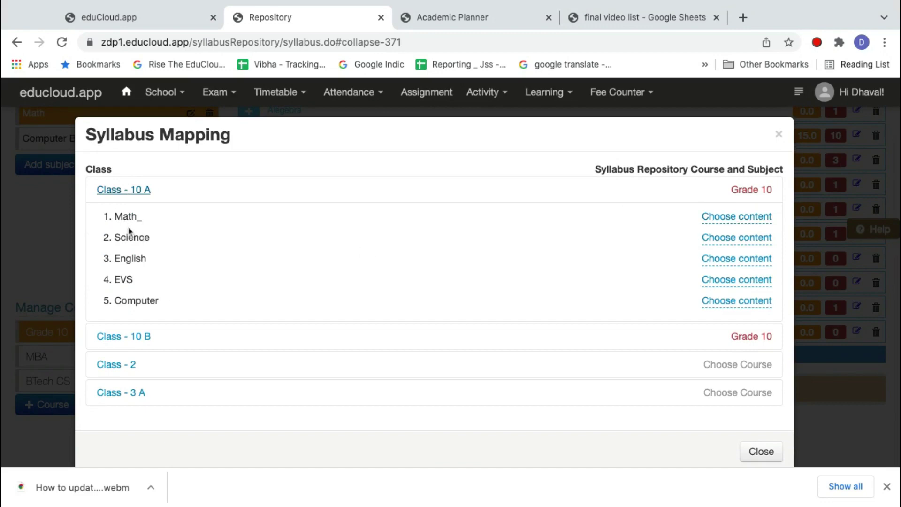
Link Class - 10 A's Math_ subject to the repository's Math syllabus.
click(719, 220)
click(681, 217)
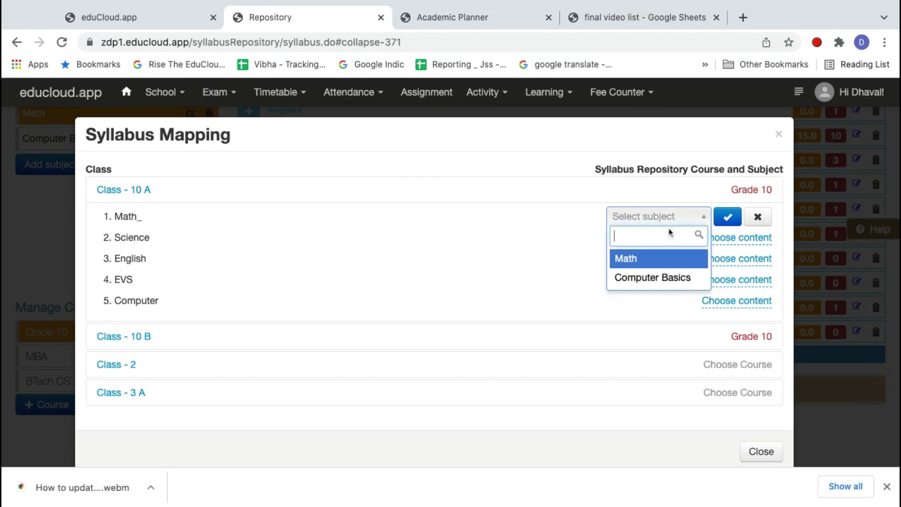
click(641, 263)
click(728, 217)
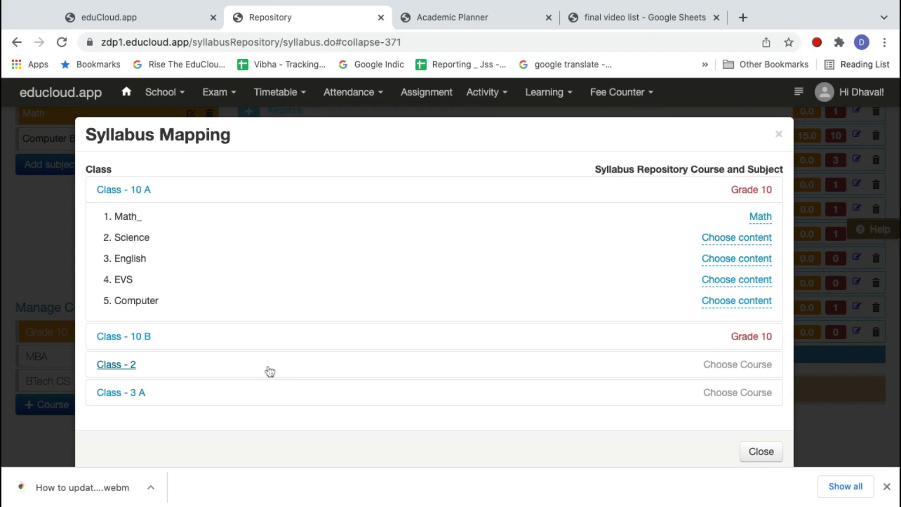
Link Class - 10 B's Math subject to the Math syllabus and close the mapping dialog.
click(143, 338)
scroll(194, 377, down, 1)
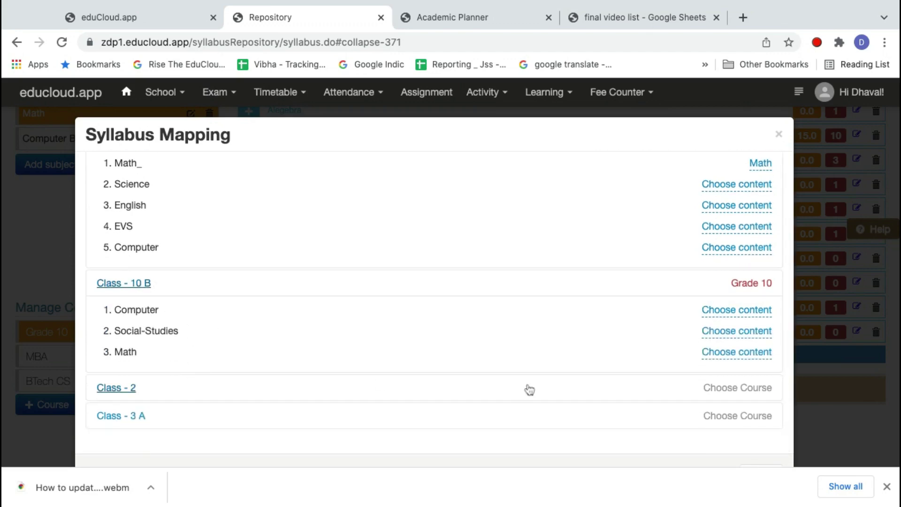
click(739, 357)
click(630, 353)
click(634, 395)
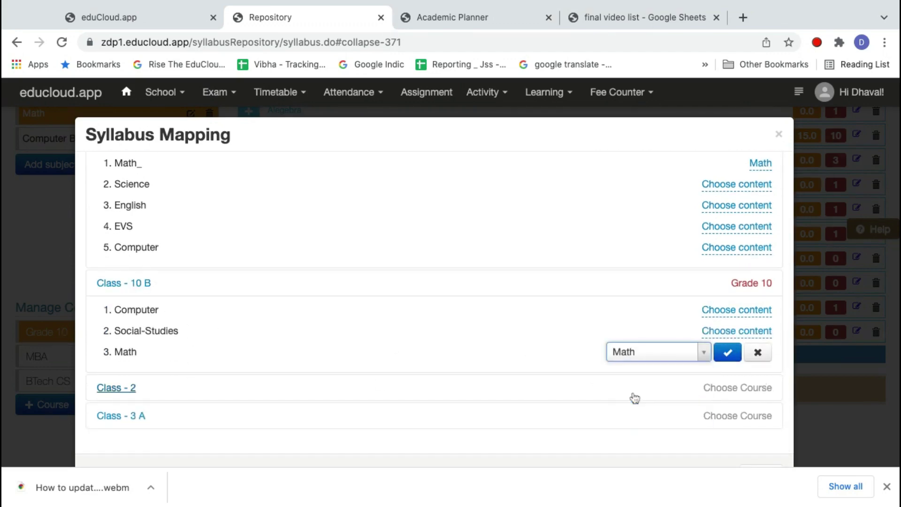
click(728, 352)
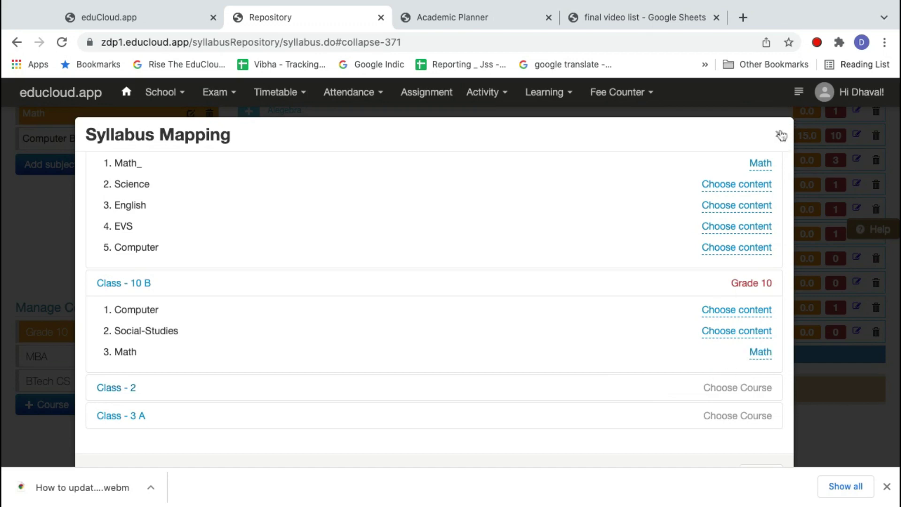
click(887, 488)
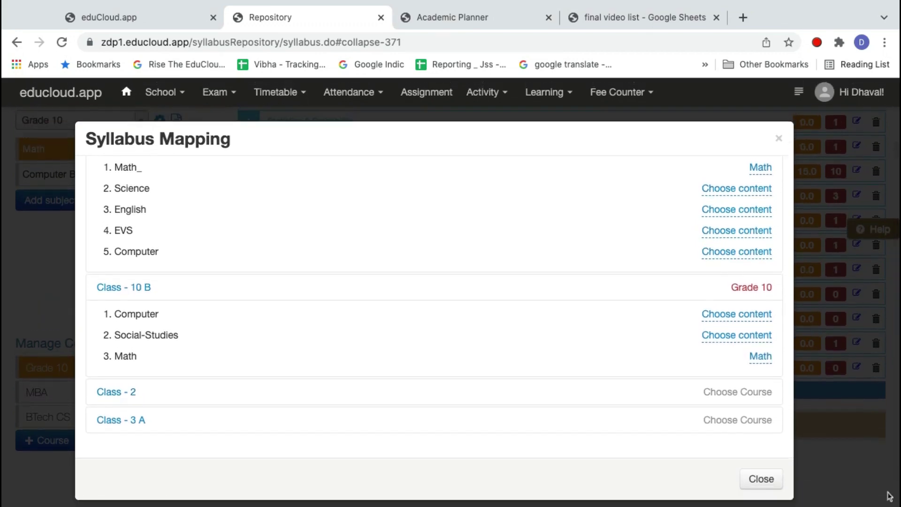
click(761, 479)
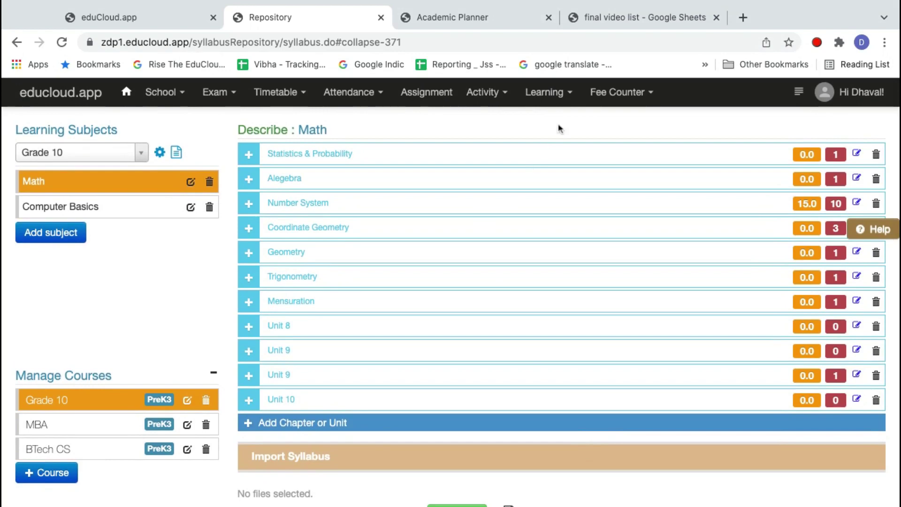
In the Academic Planner, view Class - 10 A's Math_ plan showing 19 topics.
click(457, 10)
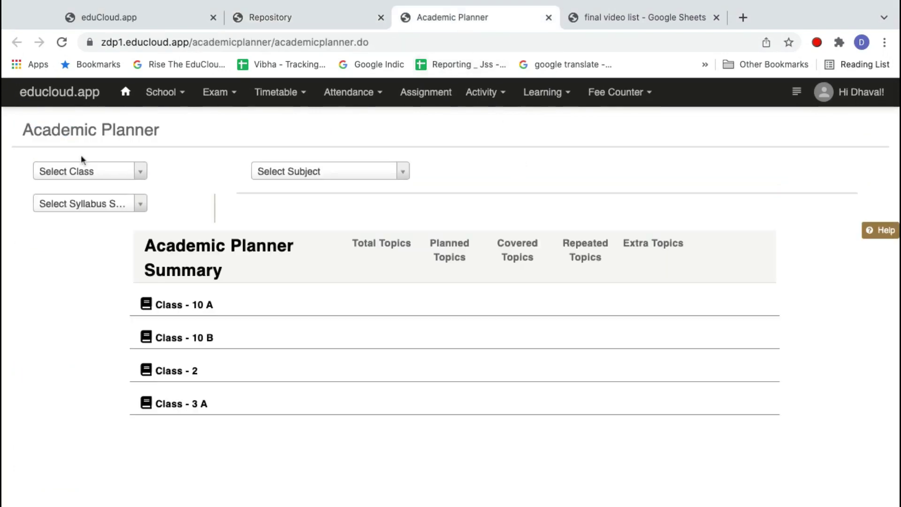
click(97, 172)
click(86, 230)
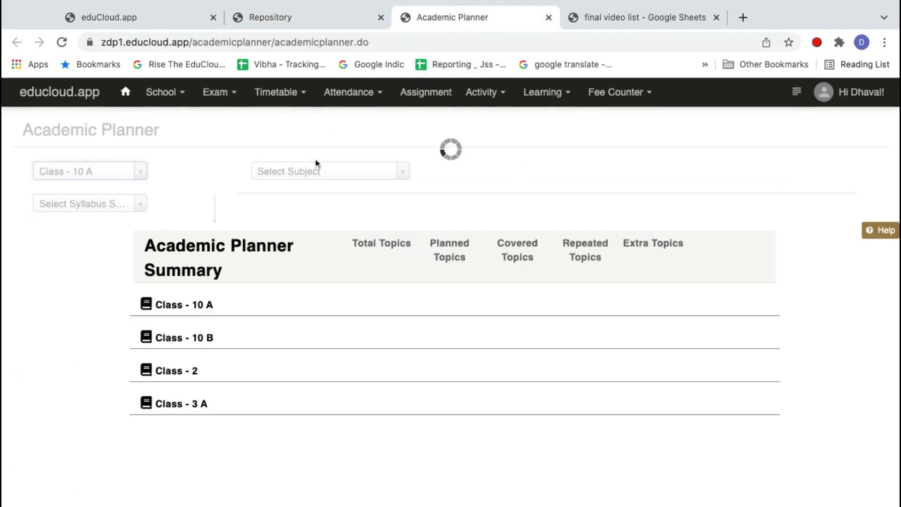
click(316, 173)
click(301, 232)
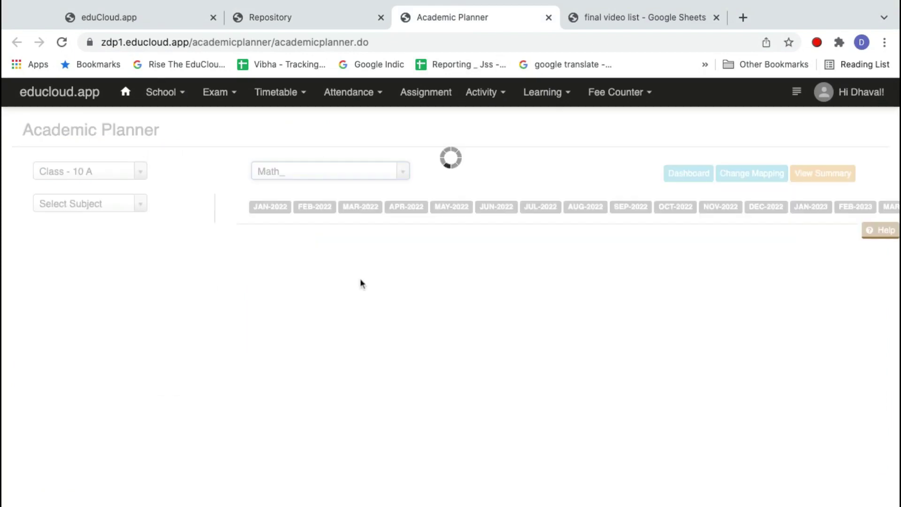
Switch the planner to Class - 10 A's Computer subject, flagged as not mapped.
click(81, 173)
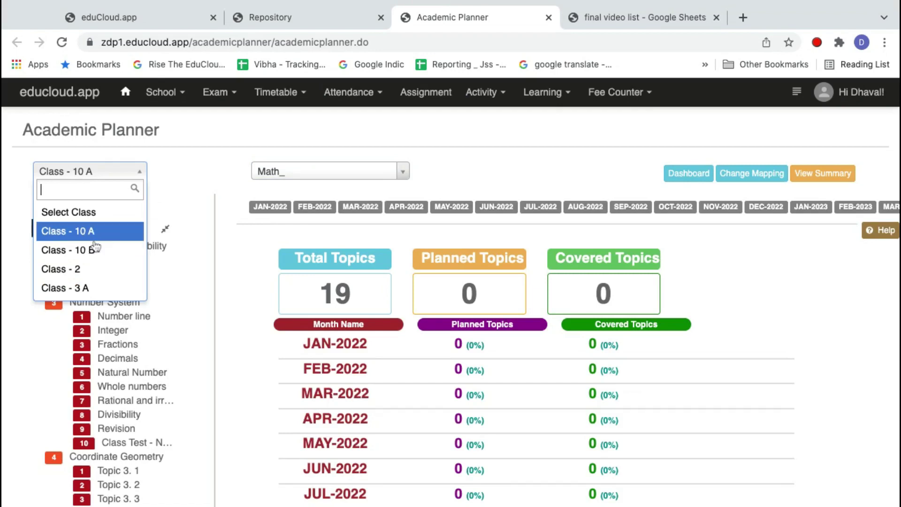
click(292, 170)
click(293, 172)
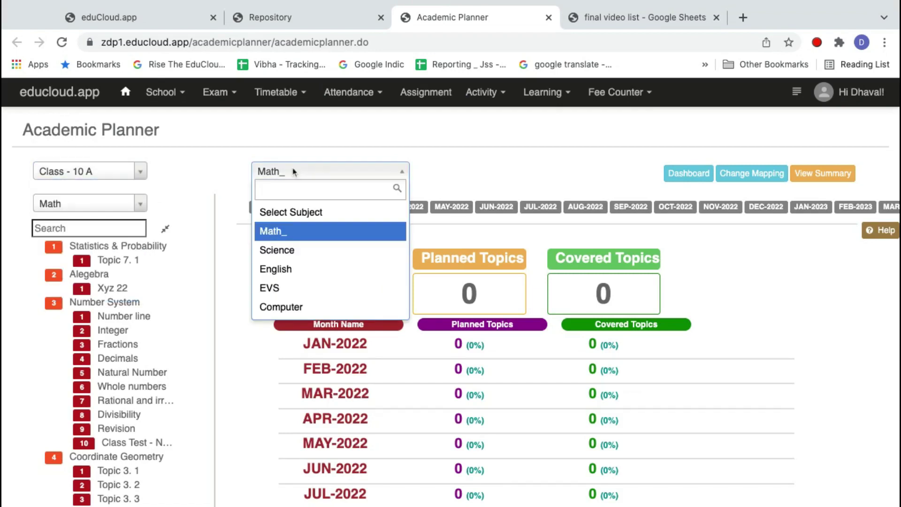
click(303, 309)
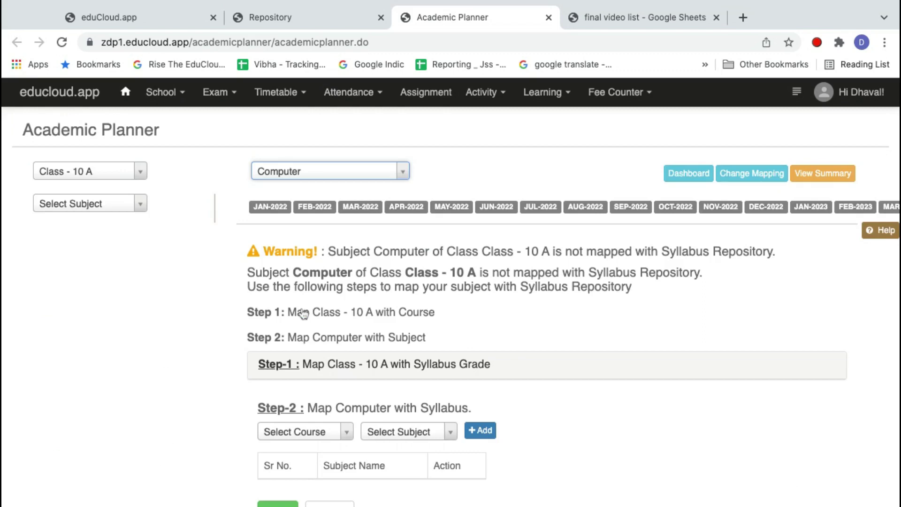
scroll(324, 420, down, 1)
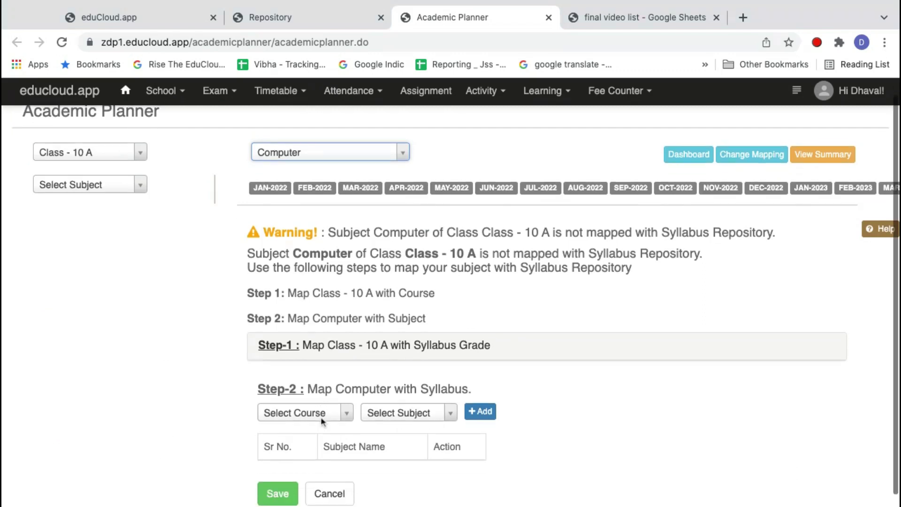
In Step-1, add the Grade 10 course from zdp1-DefaultRepository to Class - 10 A.
scroll(378, 324, down, 1)
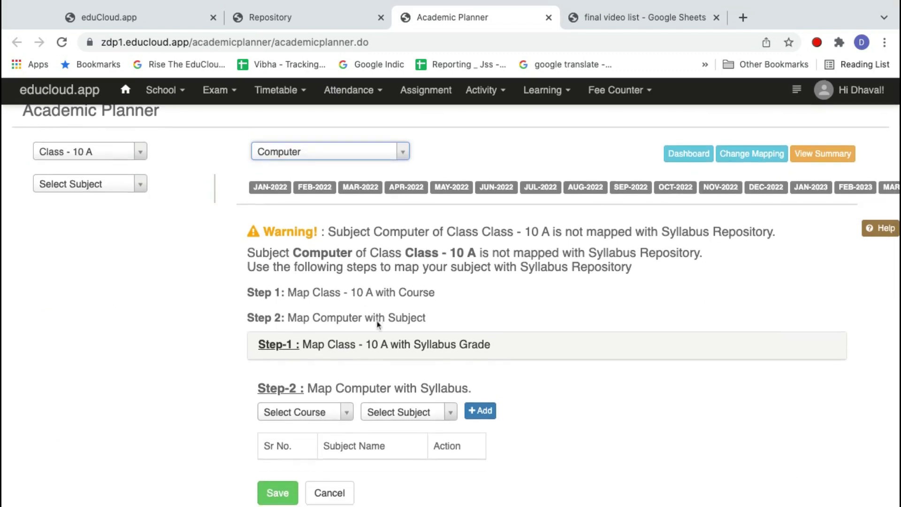
click(401, 356)
scroll(401, 356, down, 2)
click(332, 299)
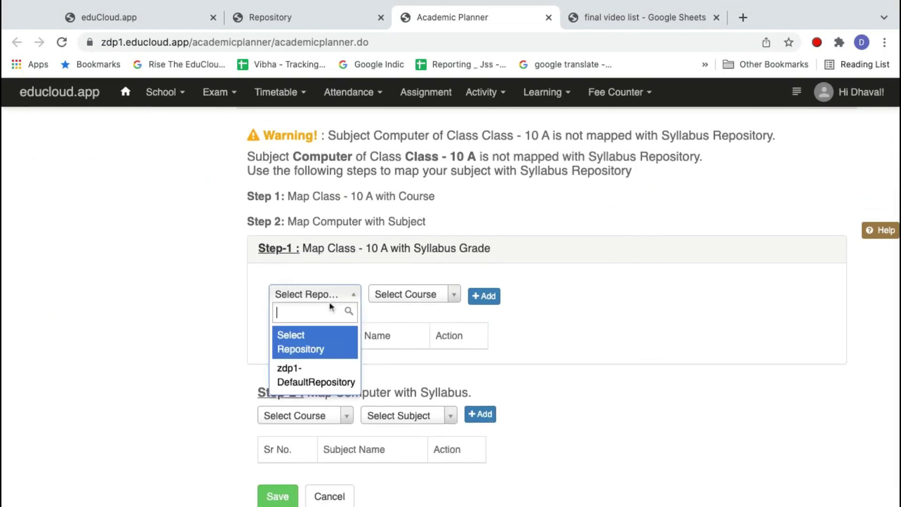
click(315, 380)
click(410, 297)
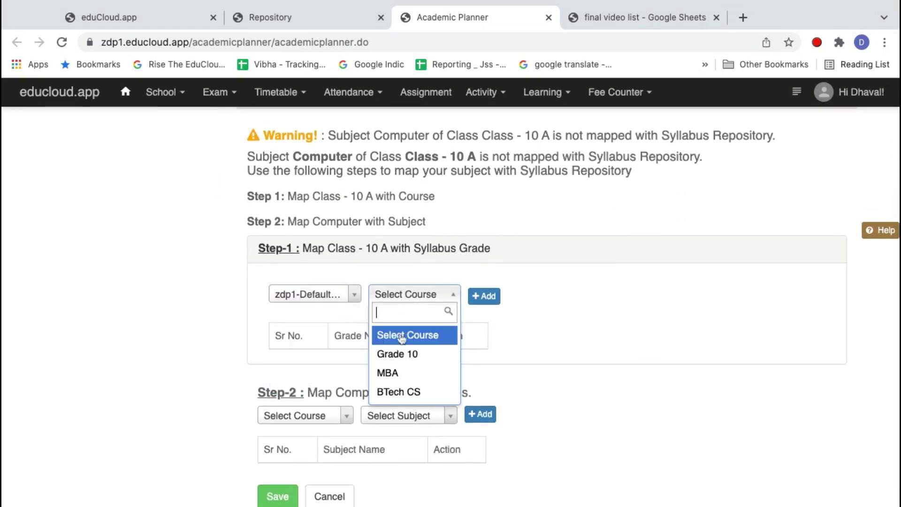
click(399, 355)
click(484, 296)
In Step-2, pair the Computer subject with Grade 10's Computer Basics.
scroll(508, 319, down, 1)
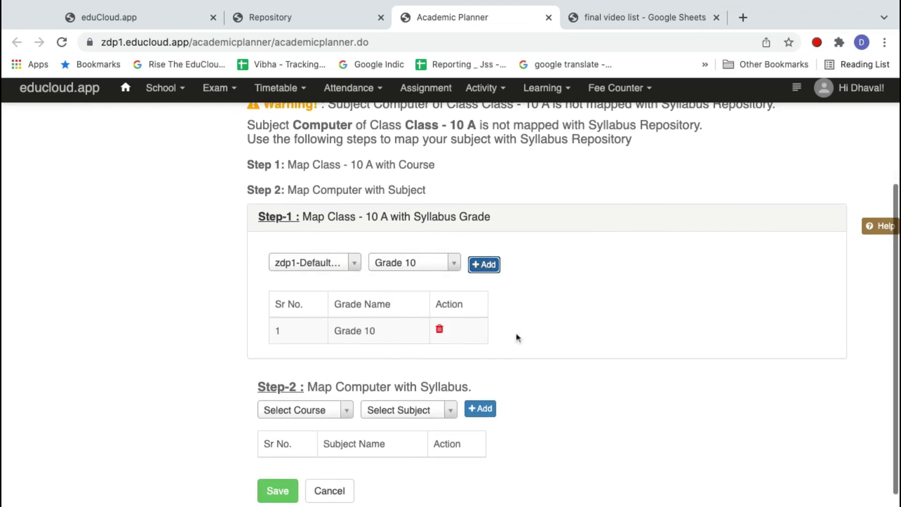
click(312, 413)
click(308, 475)
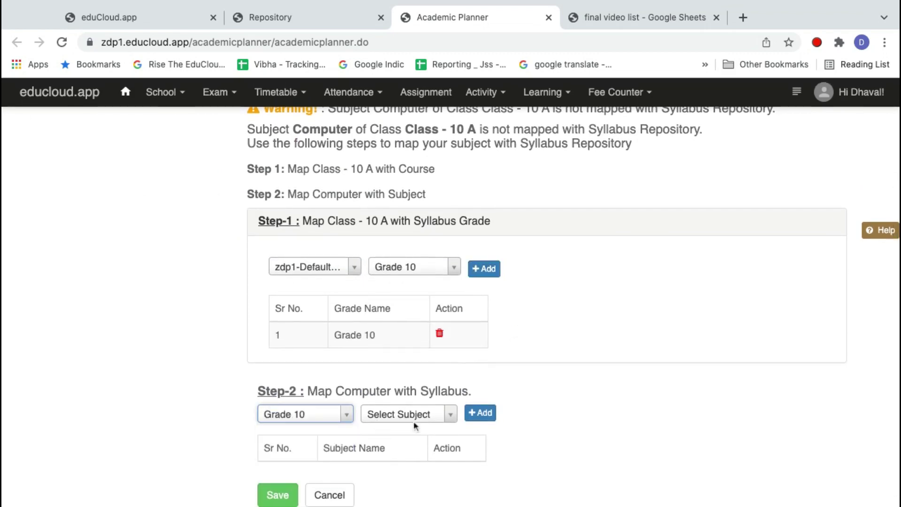
click(414, 420)
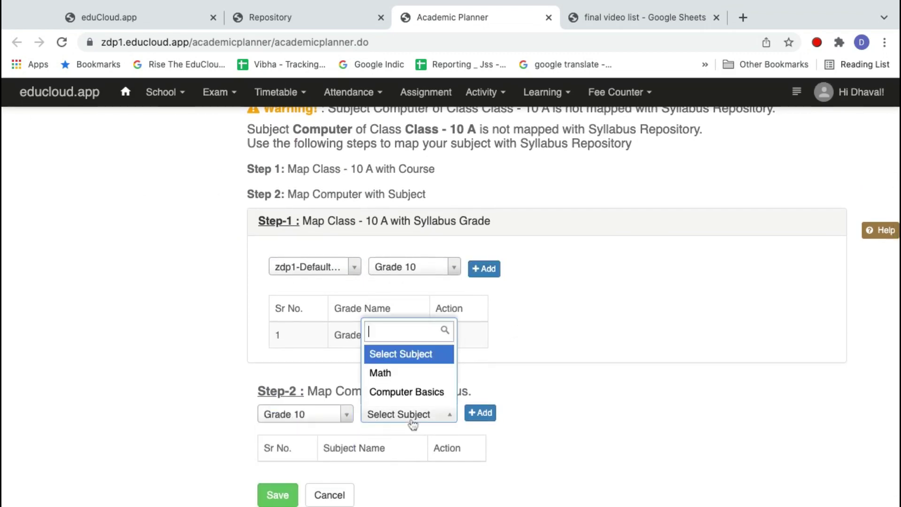
click(403, 398)
click(486, 414)
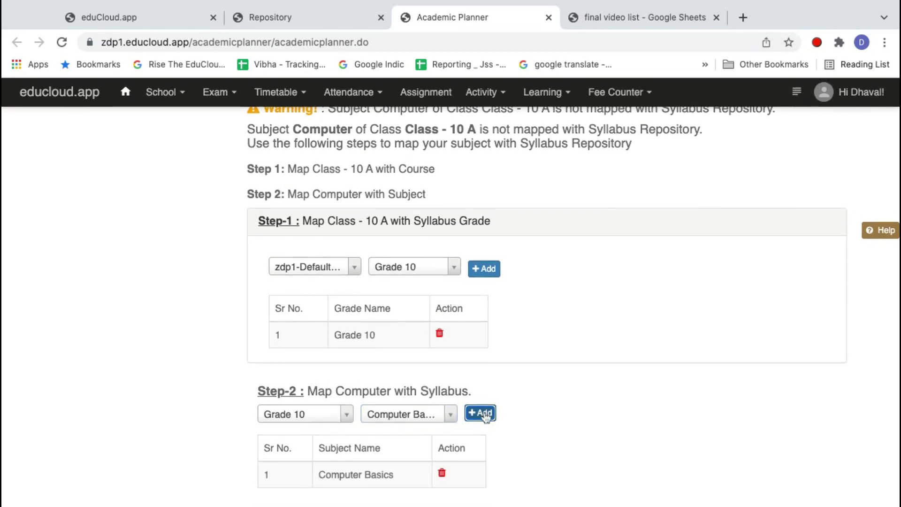
scroll(525, 427, down, 1)
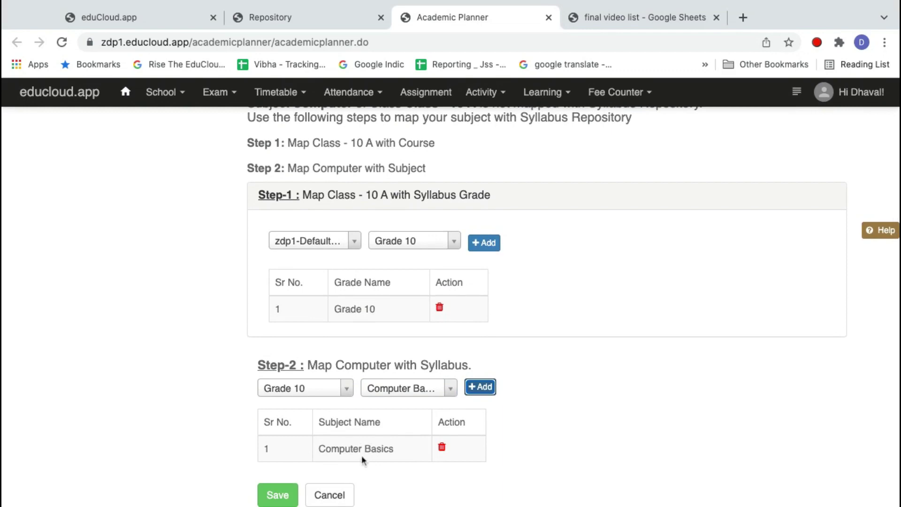
scroll(376, 452, up, 5)
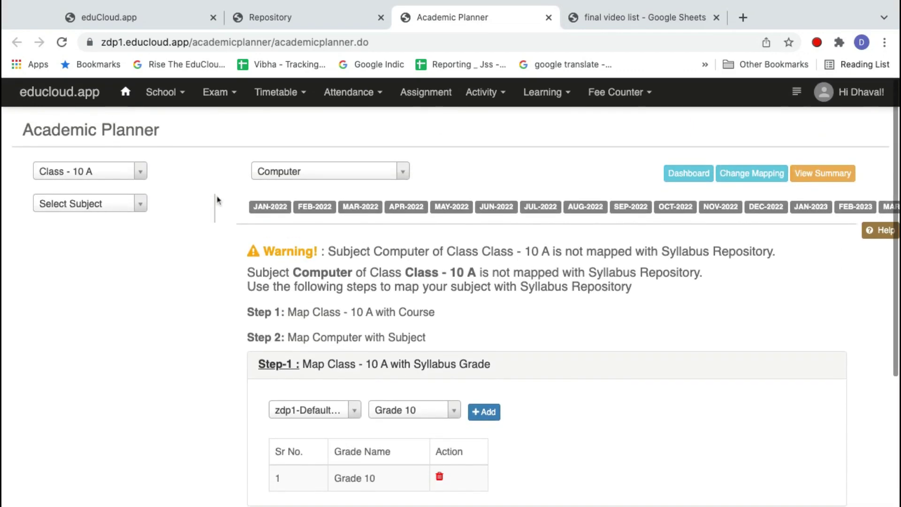
scroll(347, 272, down, 5)
scroll(347, 272, up, 1)
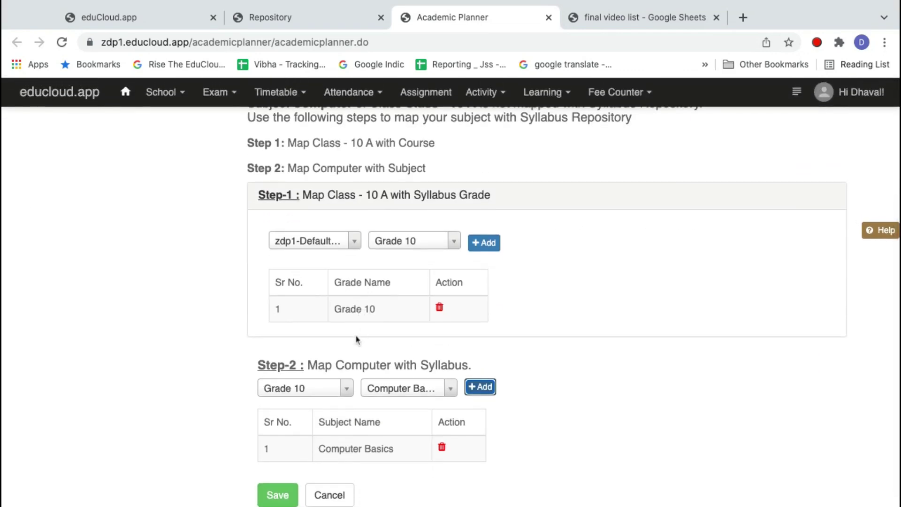
scroll(361, 306, up, 4)
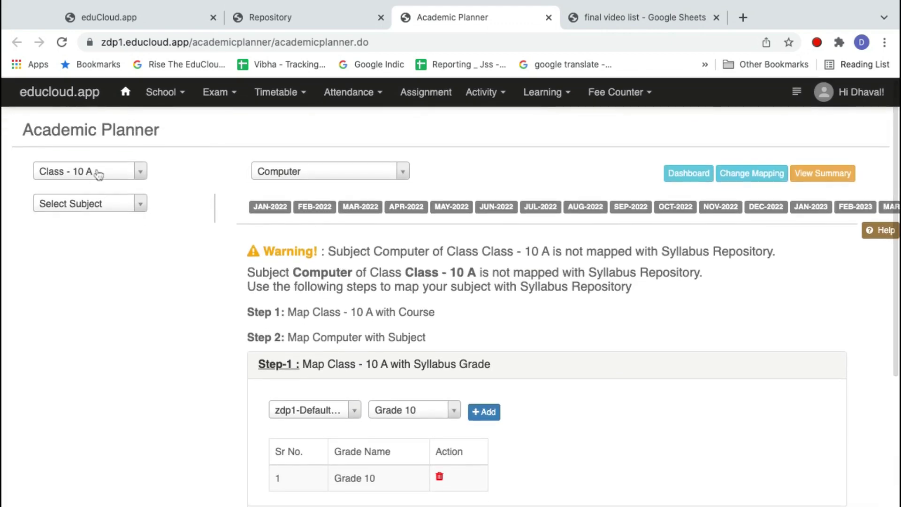
scroll(332, 251, down, 4)
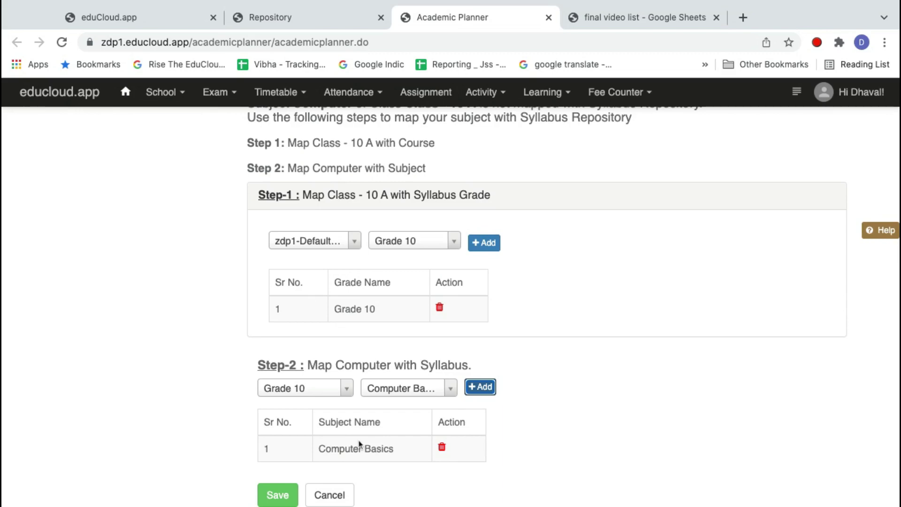
Save the Computer–Computer Basics mapping, dismiss the success toast, and return to the school dashboard.
click(295, 503)
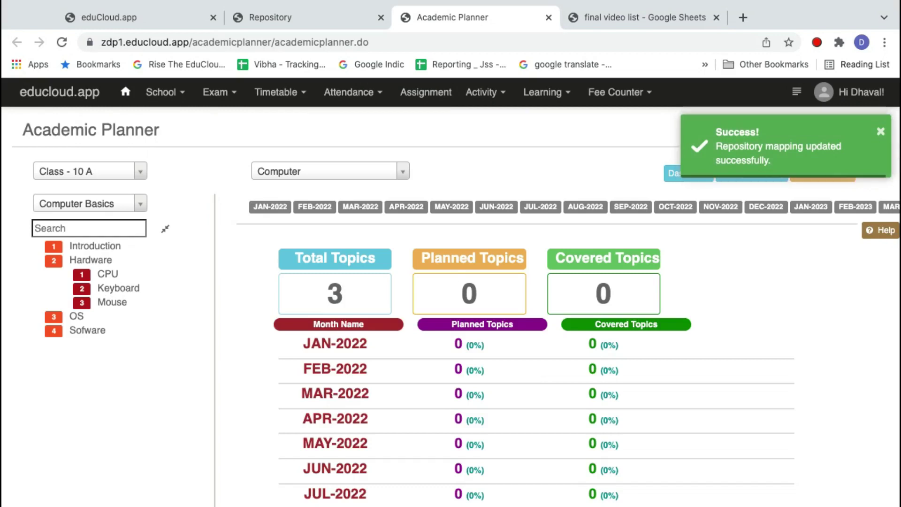
click(881, 132)
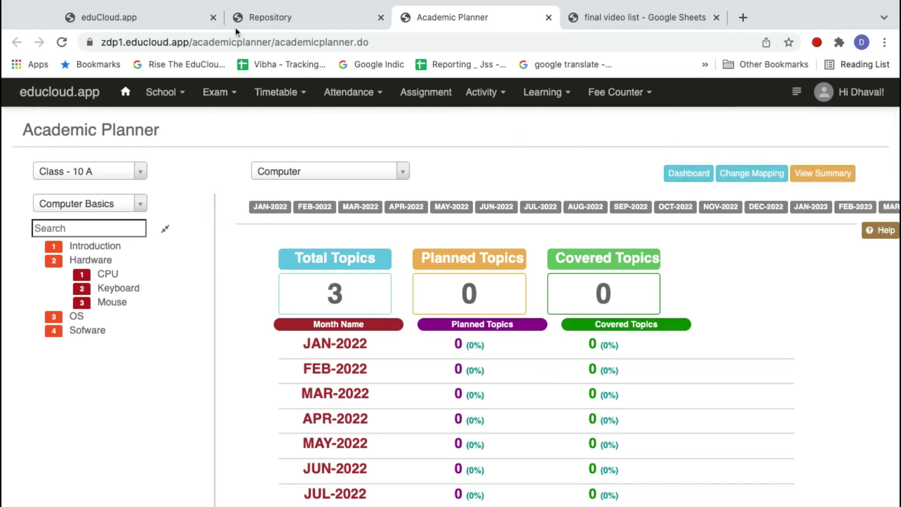
click(170, 18)
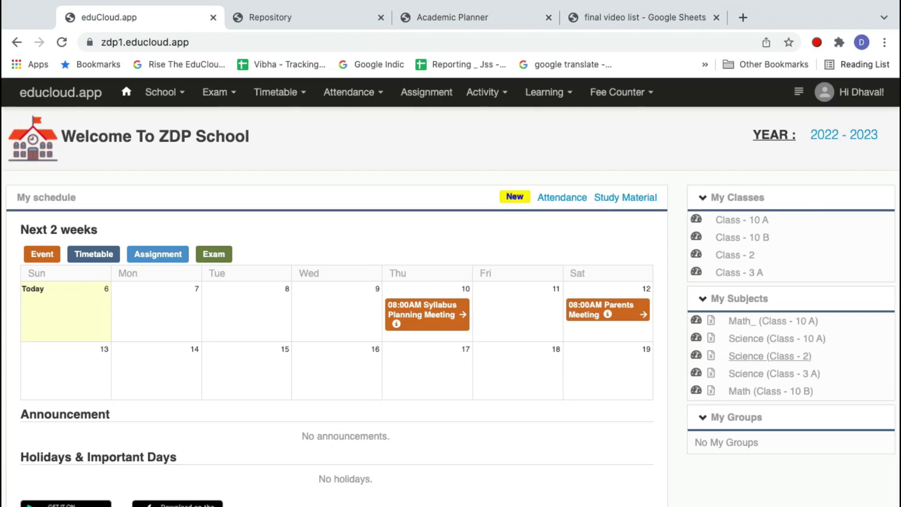
Flip between the school dashboard and Repository tabs, ending on the syllabus repository.
click(305, 16)
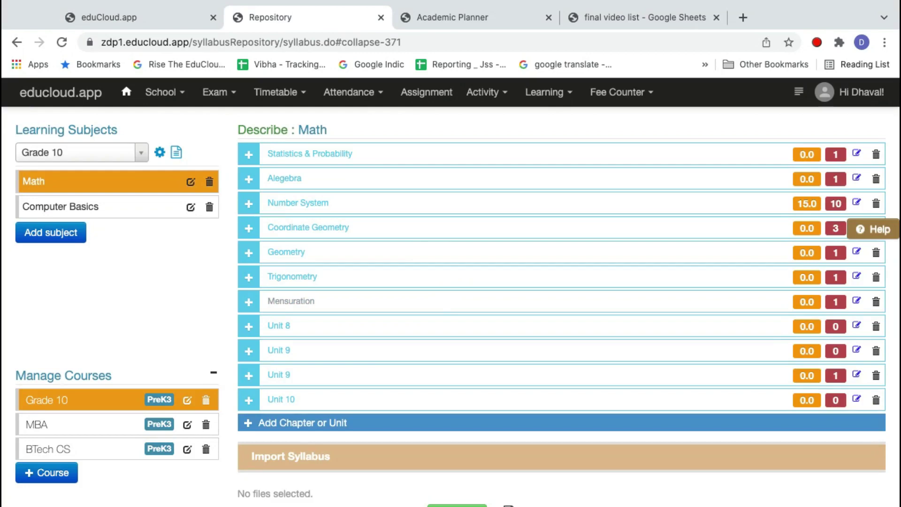
click(131, 19)
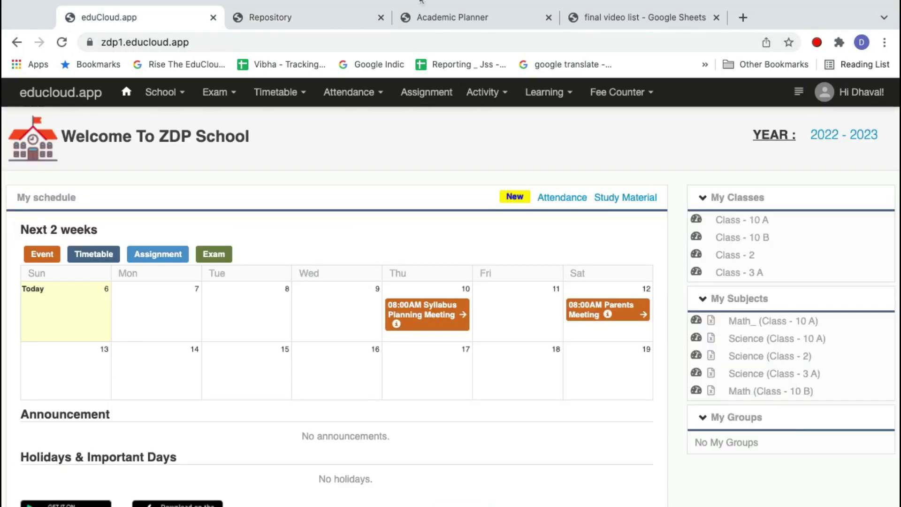
click(318, 23)
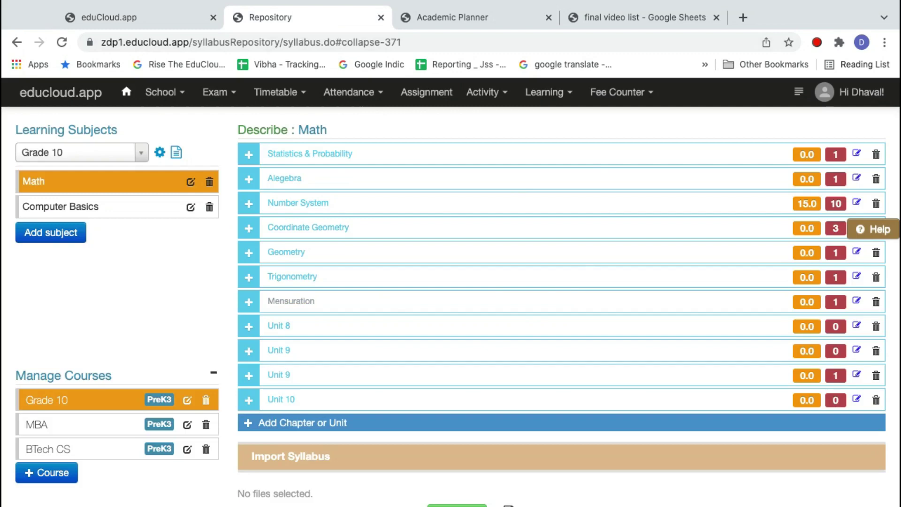
click(141, 18)
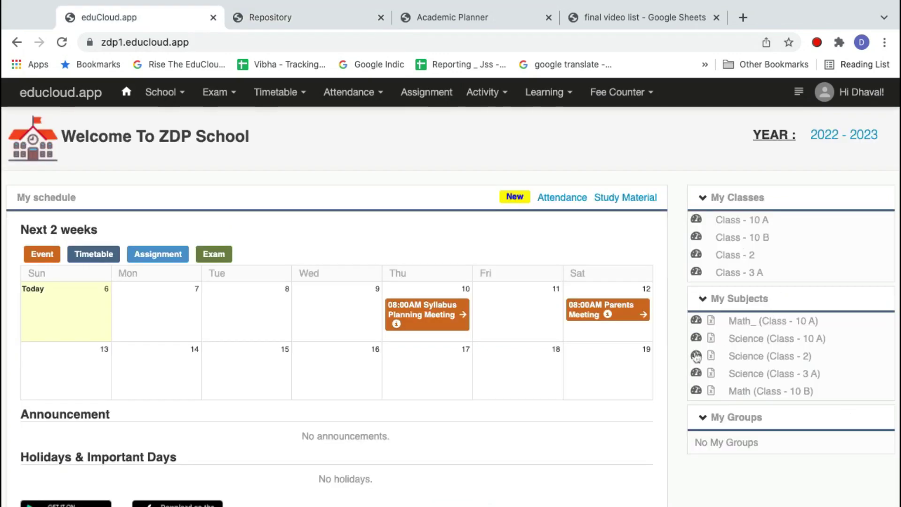
click(321, 22)
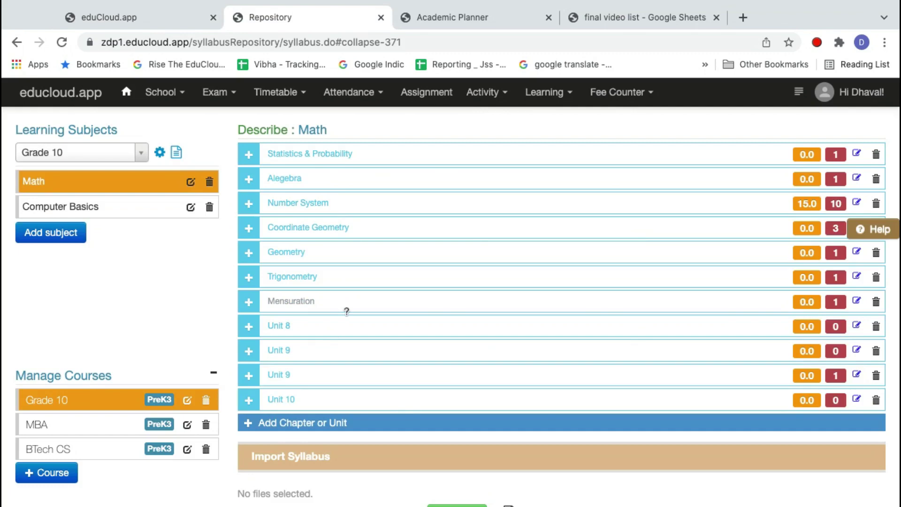
Check Class - 10 A's Grade 10 and Math mapping in the overview, then reopen the Academic Planner.
click(160, 152)
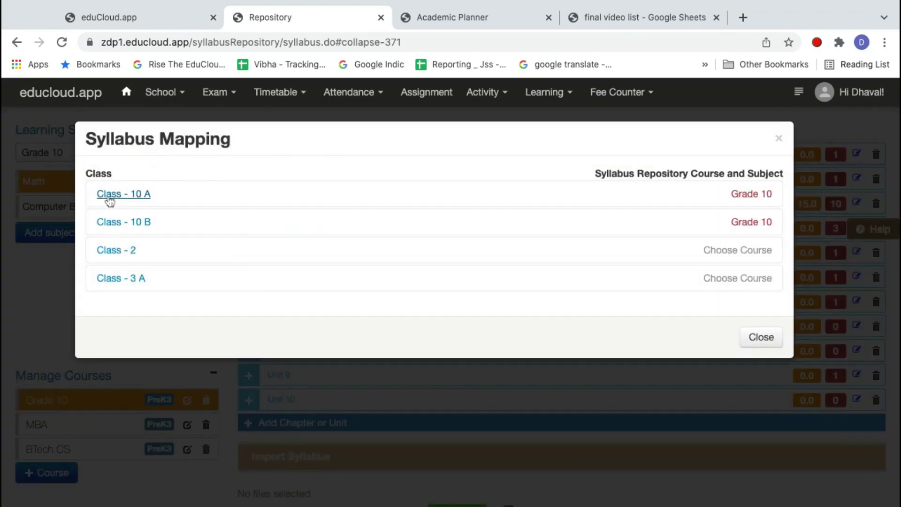
click(137, 195)
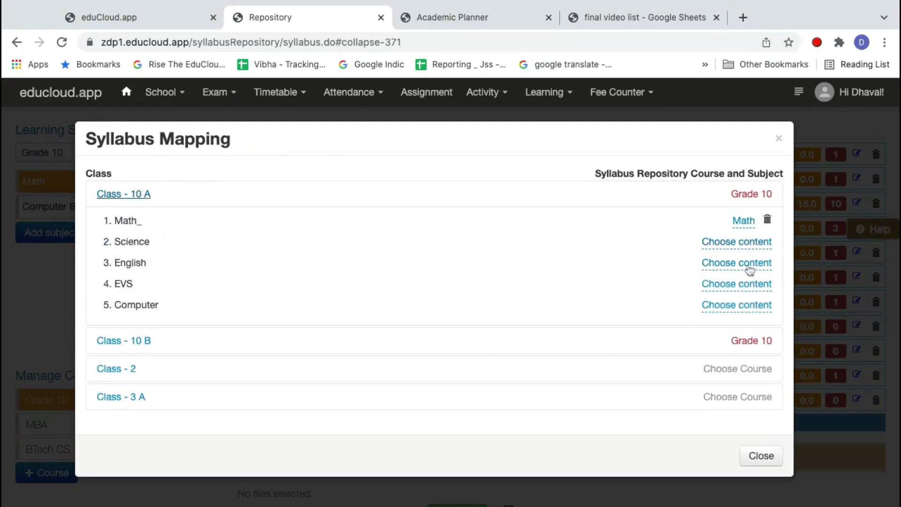
click(779, 139)
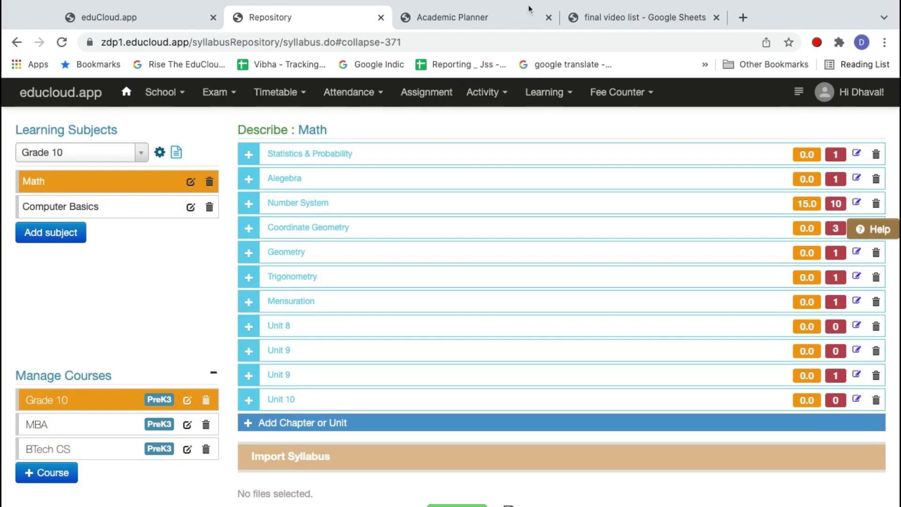
click(477, 20)
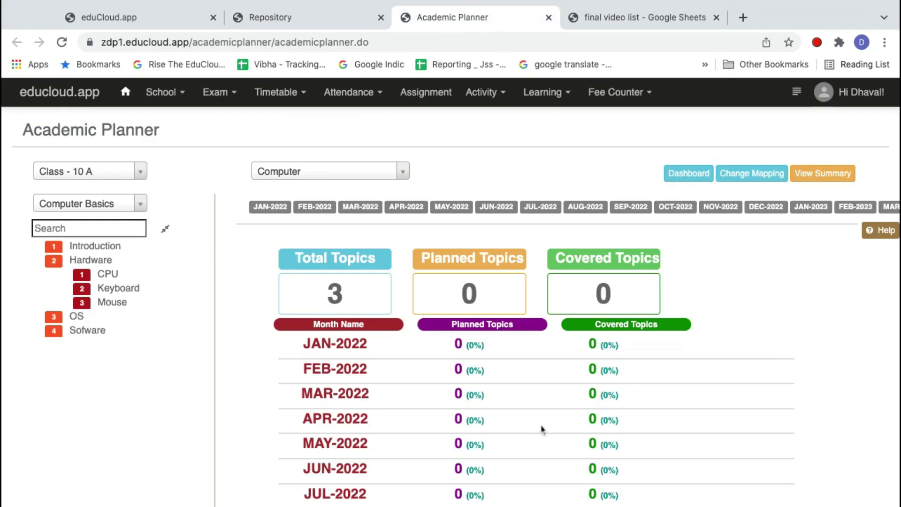
Reopen Computer's mapping steps to confirm Class - 10 A on Grade 10 with Computer Basics.
click(752, 174)
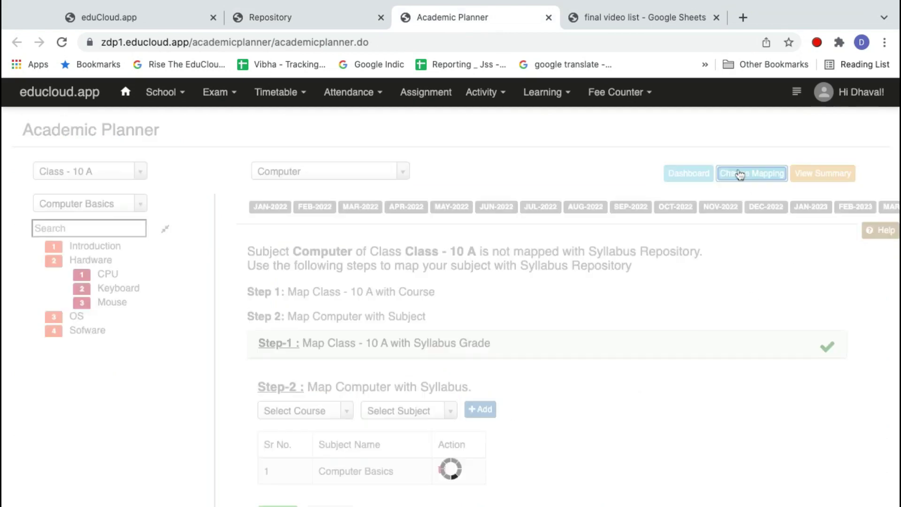
scroll(513, 375, down, 2)
click(298, 267)
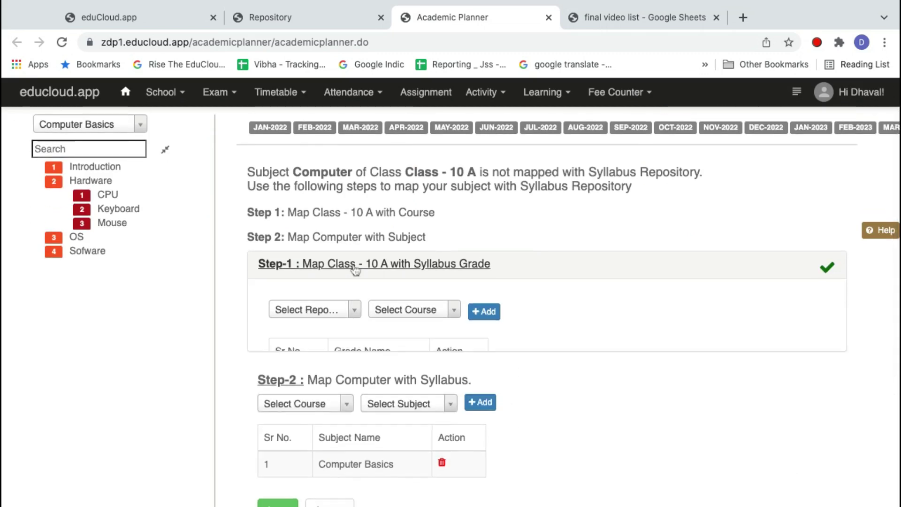
scroll(389, 404, down, 2)
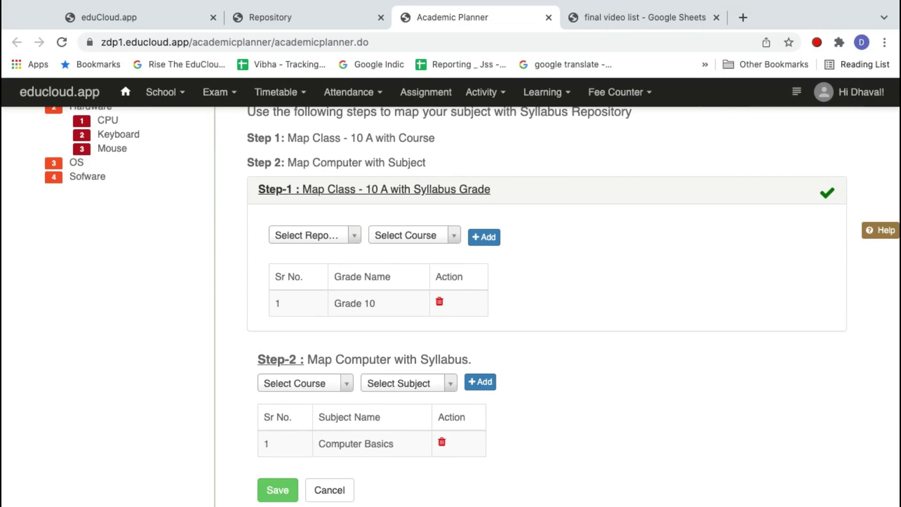
scroll(328, 189, up, 4)
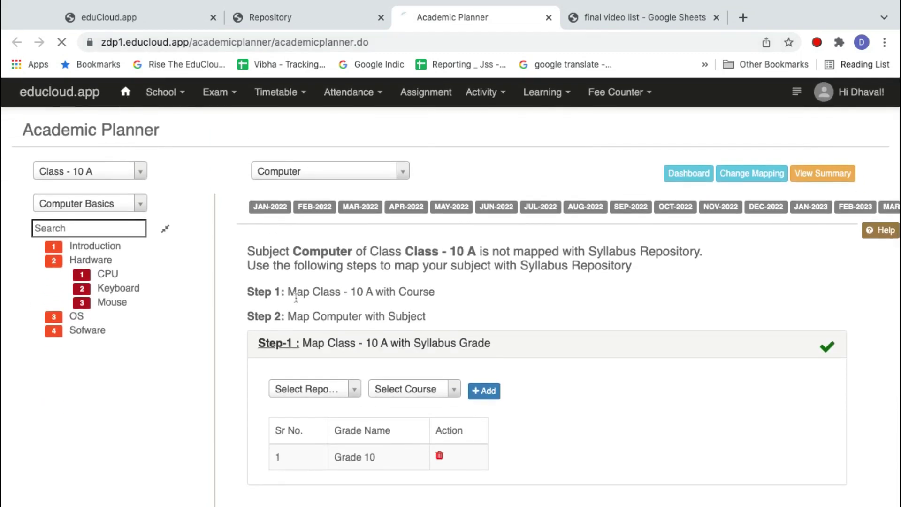